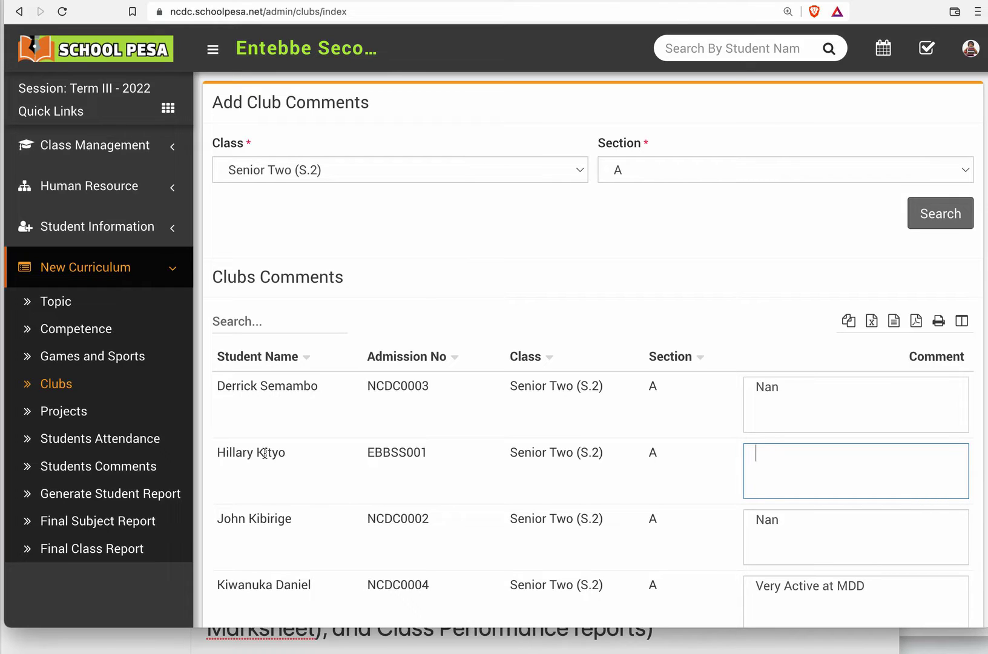
Step: Enter the club comment "Very active in the Rotary Club" for the second listed student and save the club comments
{"action": "type", "text": "Very active in the Ro"}
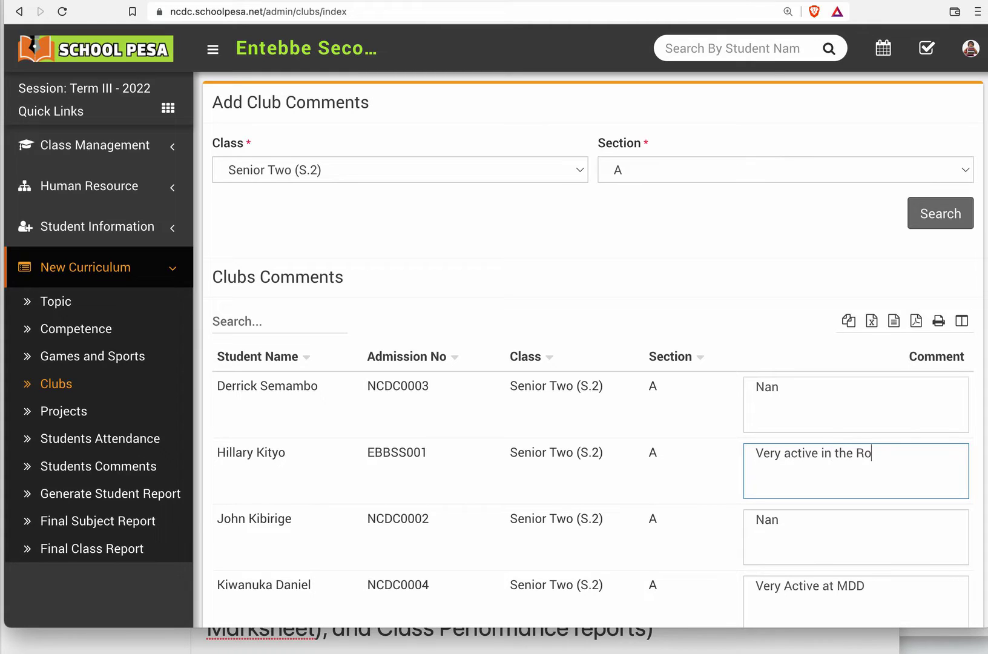
{"action": "type", "text": "tary Club"}
{"action": "scroll", "coordinate": [649, 310], "scroll_direction": "down", "scroll_amount": 5}
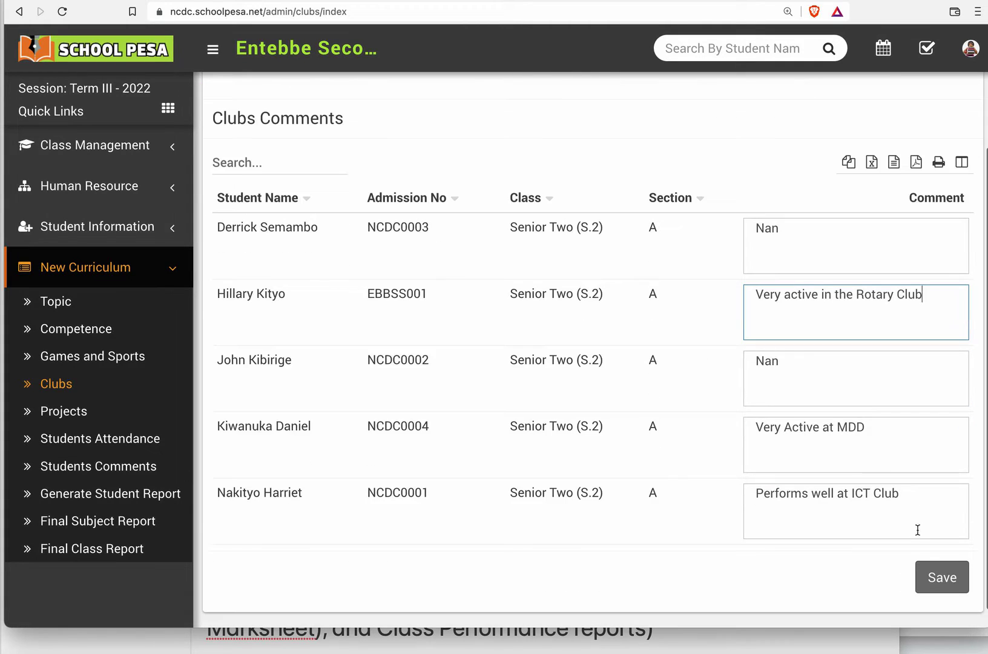
{"action": "left_click", "coordinate": [942, 579]}
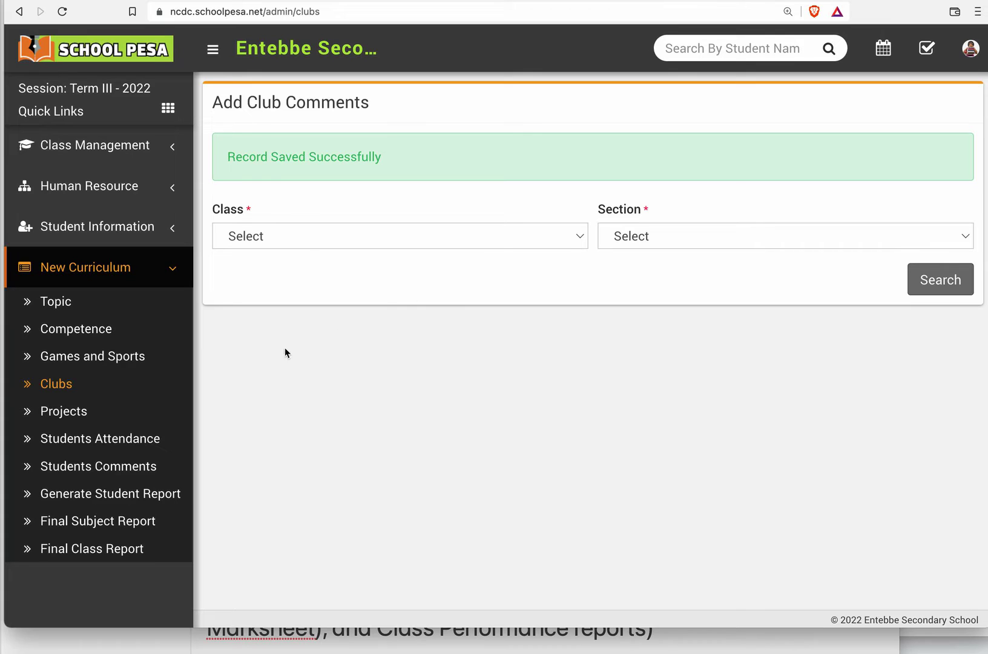
Step: Bring up the Games and Sports comments list for class Senior Two (S.2), section A
{"action": "left_click", "coordinate": [138, 356]}
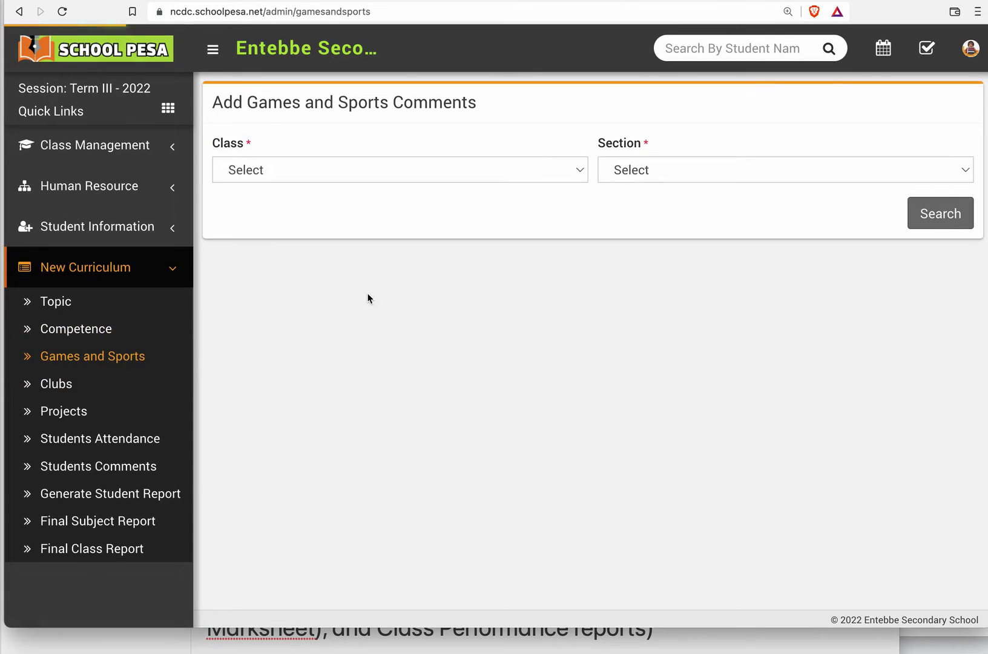
{"action": "left_click", "coordinate": [467, 172]}
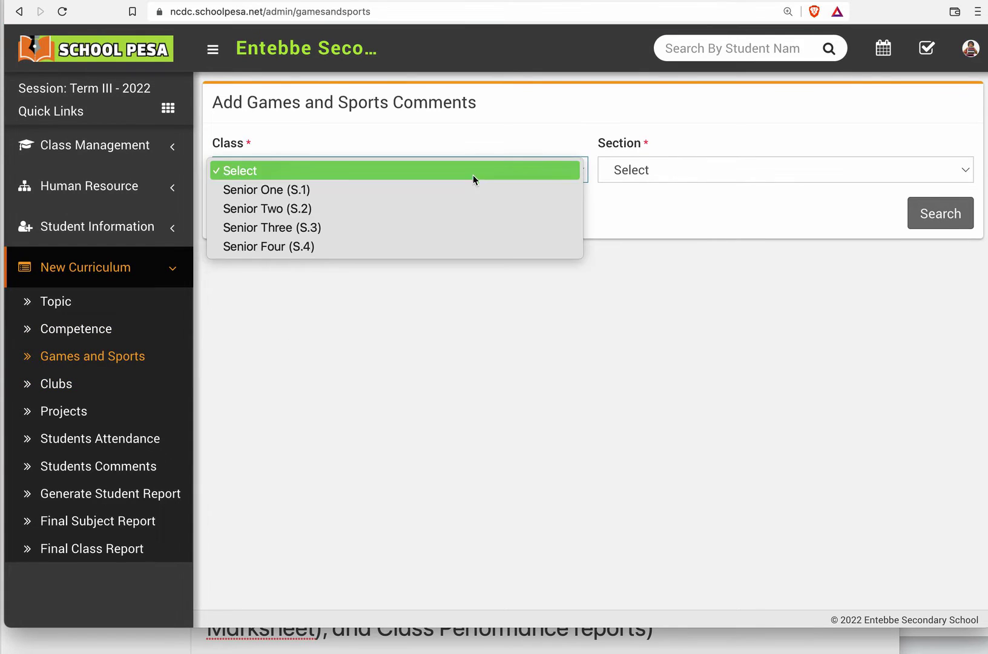
{"action": "left_click", "coordinate": [458, 208]}
{"action": "left_click", "coordinate": [663, 175]}
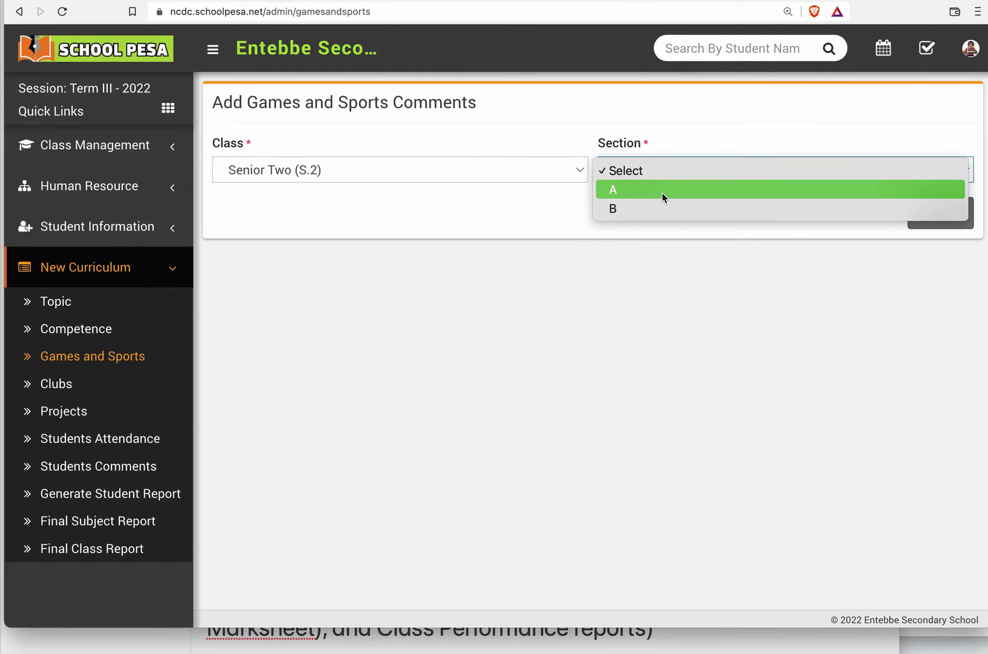
{"action": "left_click", "coordinate": [662, 192]}
{"action": "left_click", "coordinate": [919, 217]}
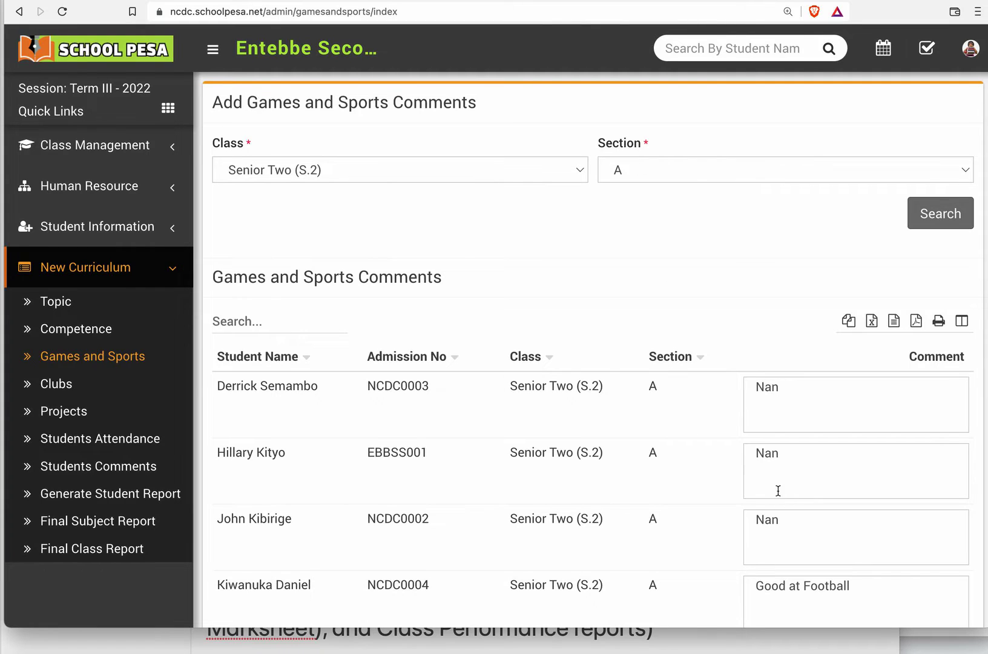
Step: Replace the second listed student's games and sports comment with "Very Good at Volley Ball" and save the comments
{"action": "double_click", "coordinate": [389, 457]}
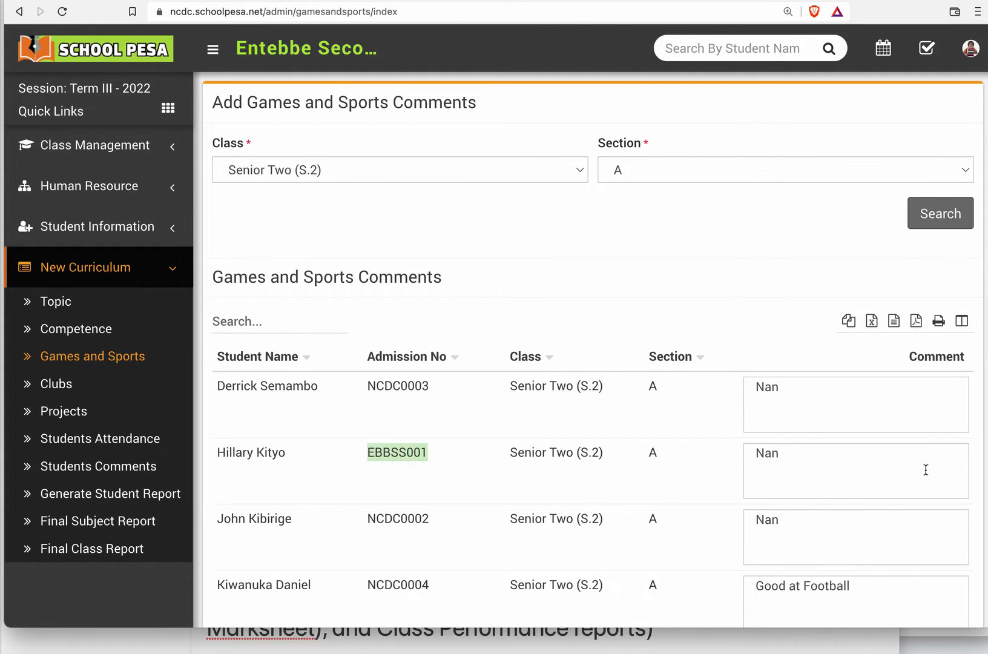
{"action": "left_click", "coordinate": [889, 461]}
{"action": "key", "text": "BackSpace"}
{"action": "key", "text": "BackSpace"}
{"action": "key", "text": "BackSpace"}
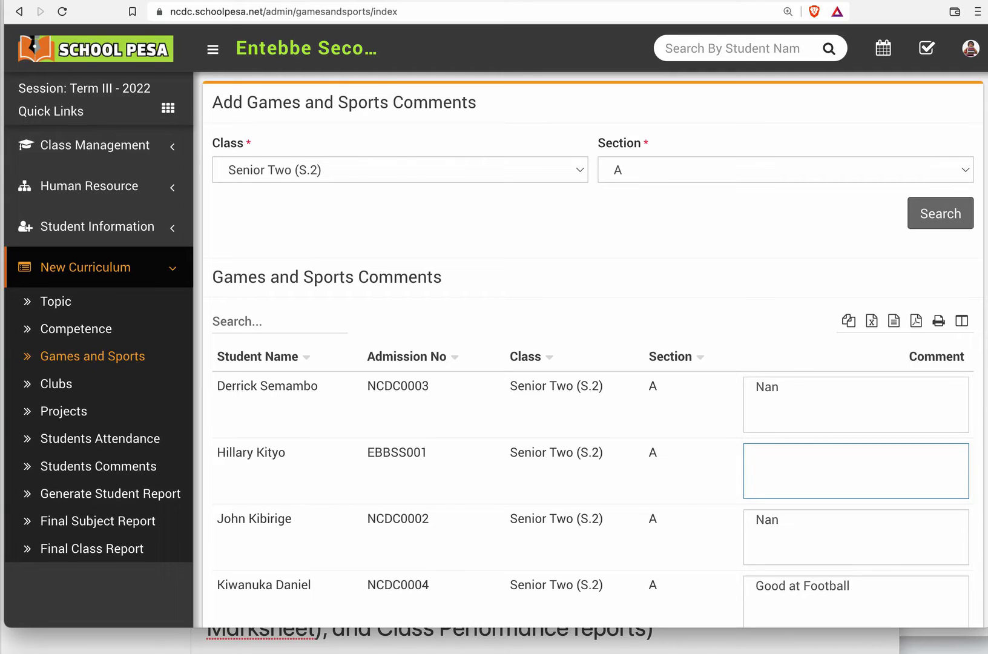
{"action": "type", "text": "Very Good at Volley Ball"}
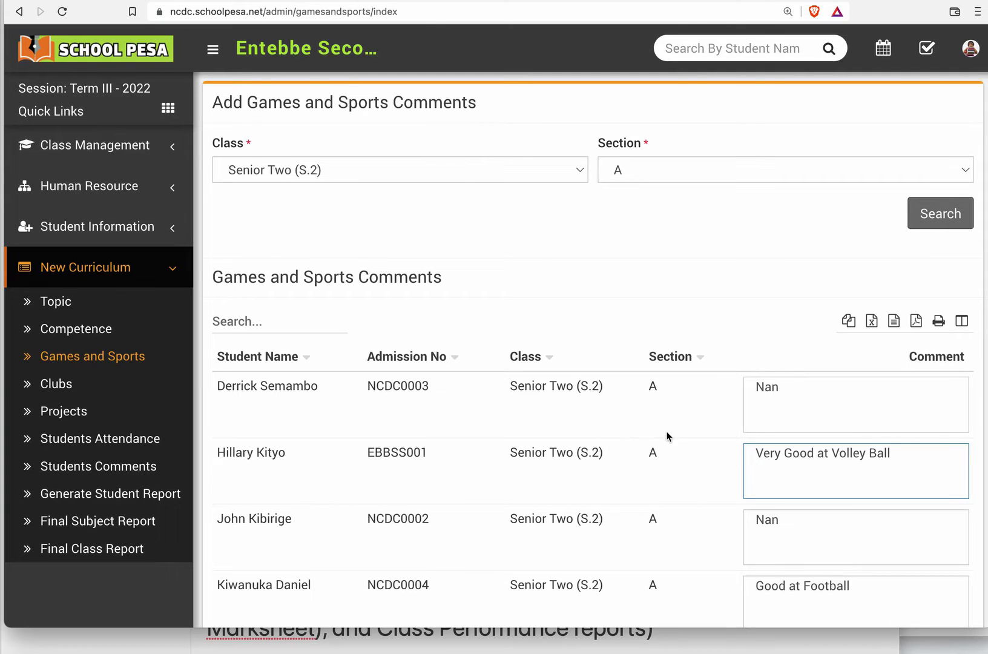
{"action": "scroll", "coordinate": [591, 369], "scroll_direction": "down", "scroll_amount": 3}
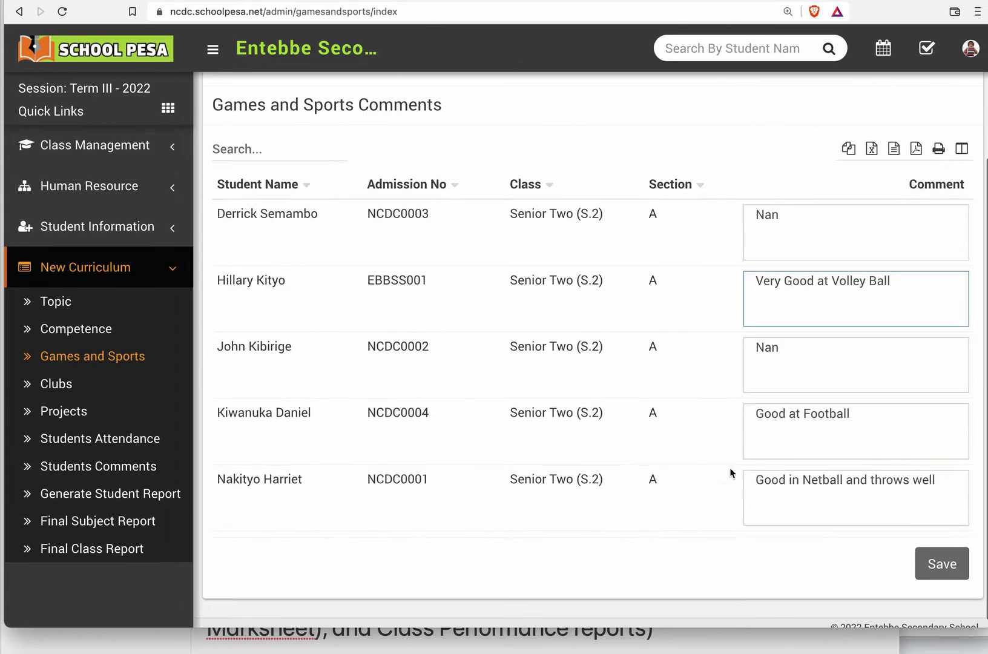
{"action": "left_click", "coordinate": [941, 563]}
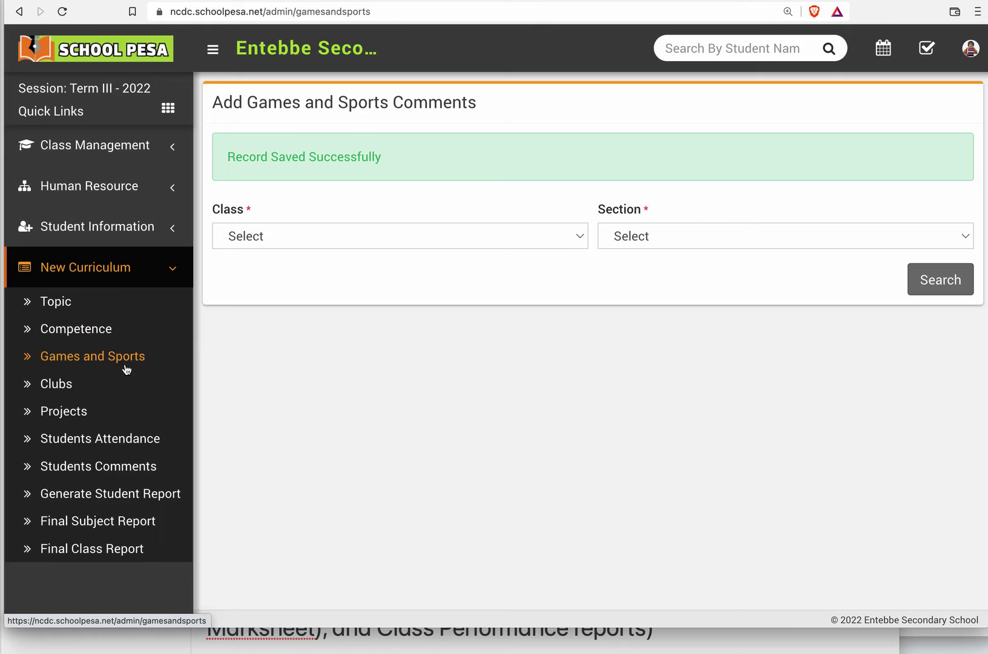
Step: Bring up the project list for class Senior Two (S.2), section A
{"action": "left_click", "coordinate": [125, 414]}
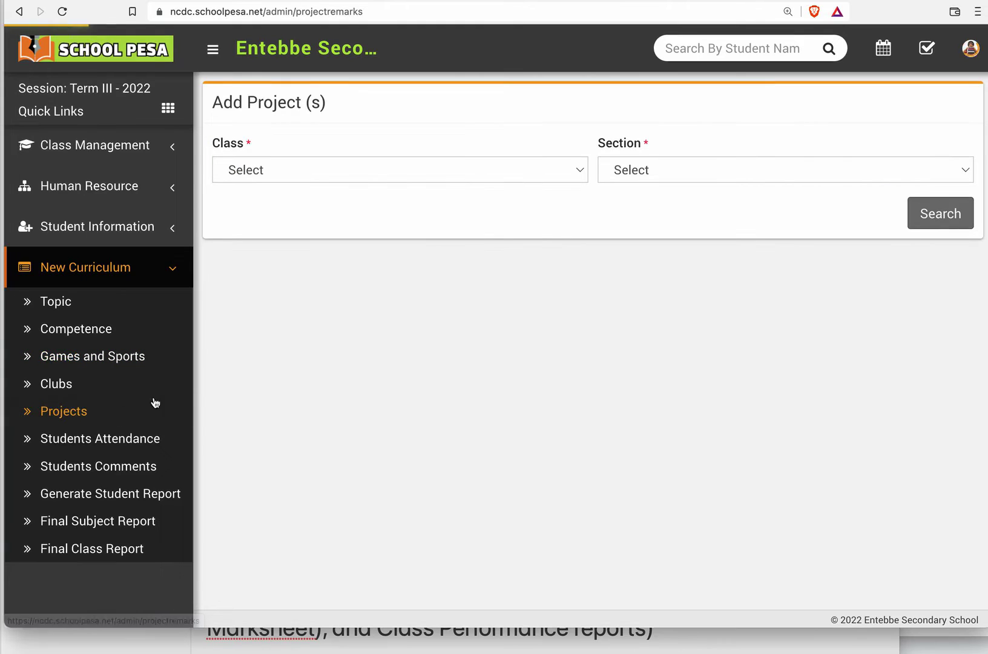
{"action": "left_click", "coordinate": [467, 166]}
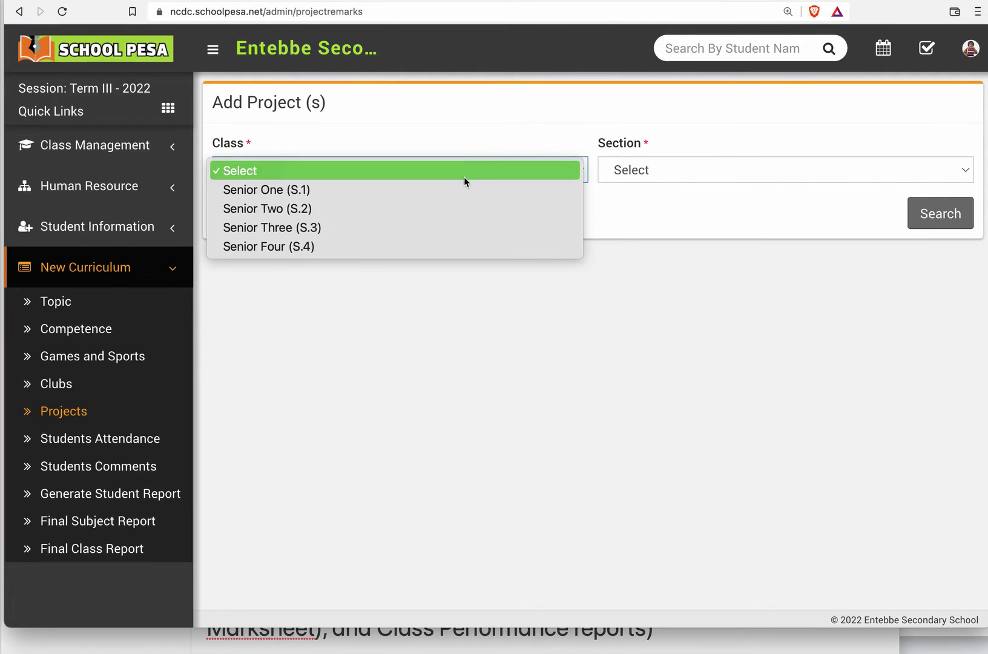
{"action": "left_click", "coordinate": [451, 210]}
{"action": "left_click", "coordinate": [672, 174]}
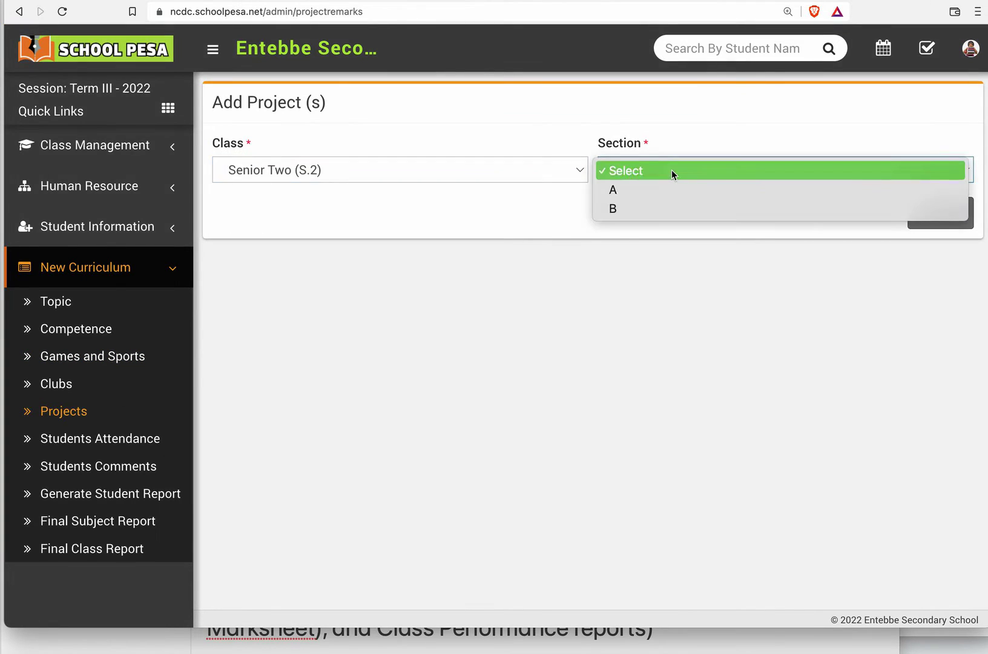
{"action": "left_click", "coordinate": [668, 187]}
{"action": "left_click", "coordinate": [946, 227]}
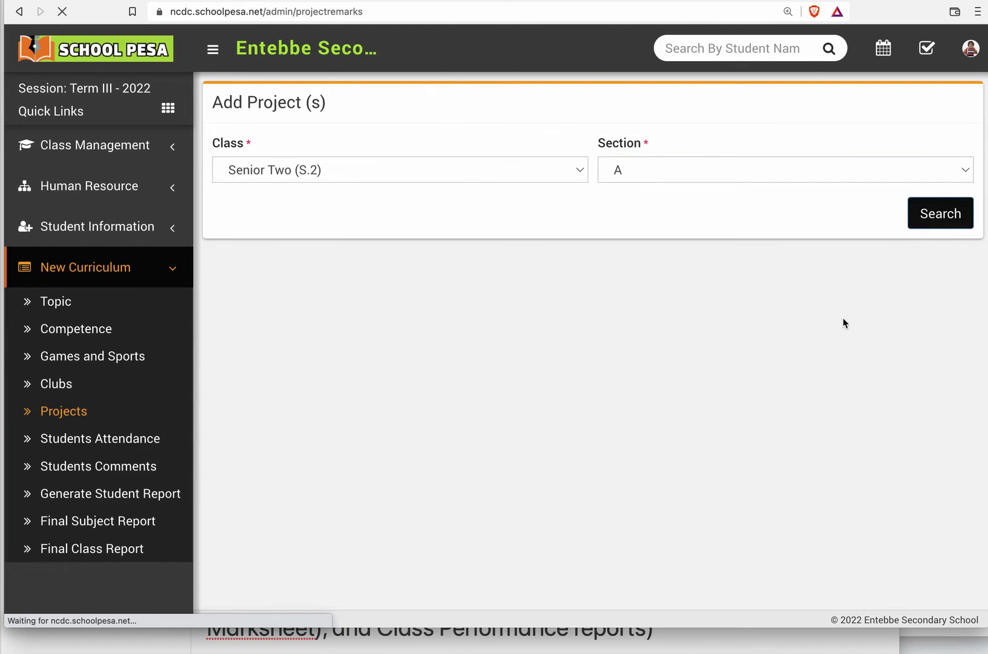
{"action": "scroll", "coordinate": [693, 472], "scroll_direction": "down", "scroll_amount": 3}
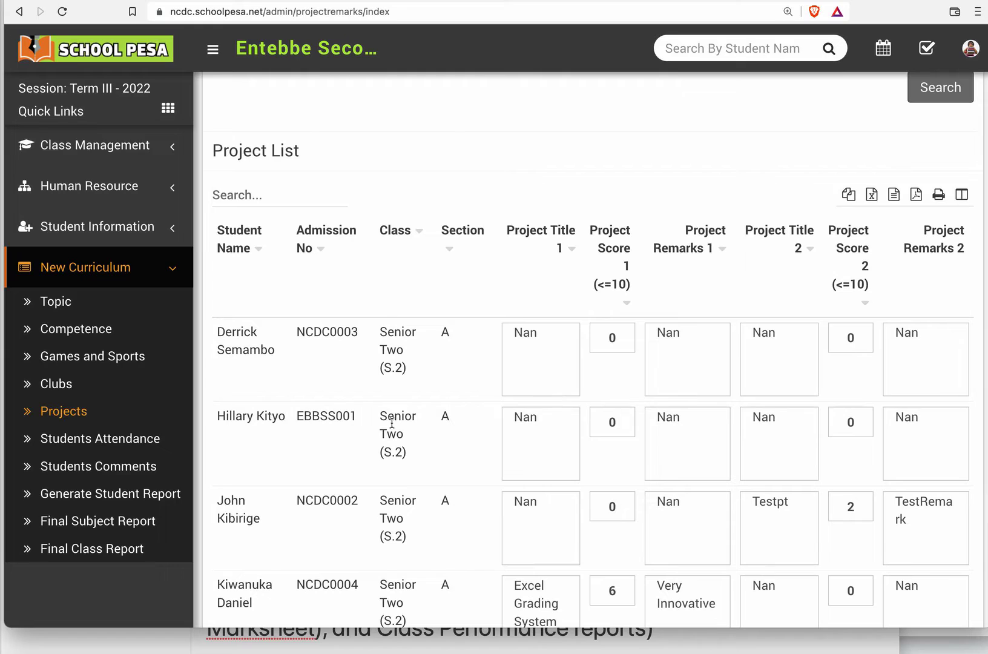
Step: Set the second listed student's Project Title 1 to "Rearing Rabbits" and Project Score 1 to 8
{"action": "double_click", "coordinate": [521, 418]}
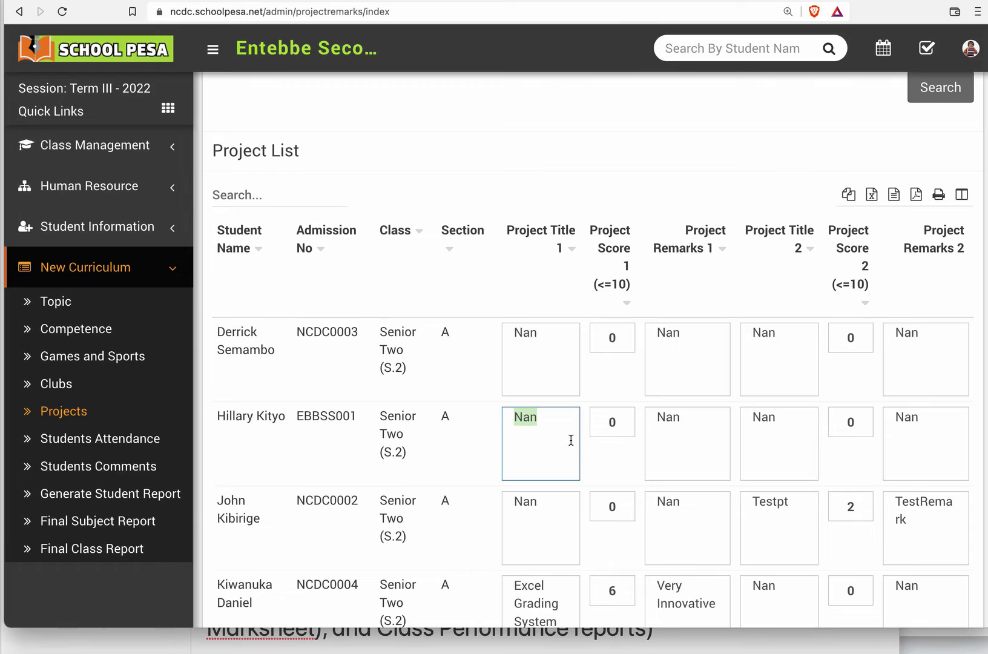
{"action": "type", "text": "Rearing Rabbits"}
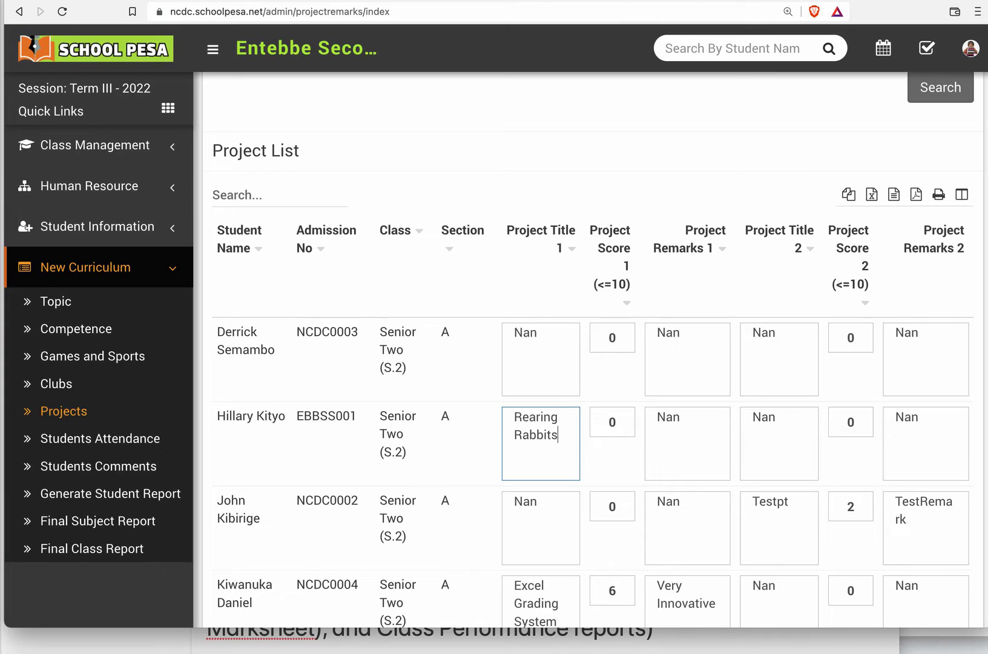
{"action": "left_click", "coordinate": [630, 419]}
{"action": "key", "text": "BackSpace"}
{"action": "type", "text": "8"}
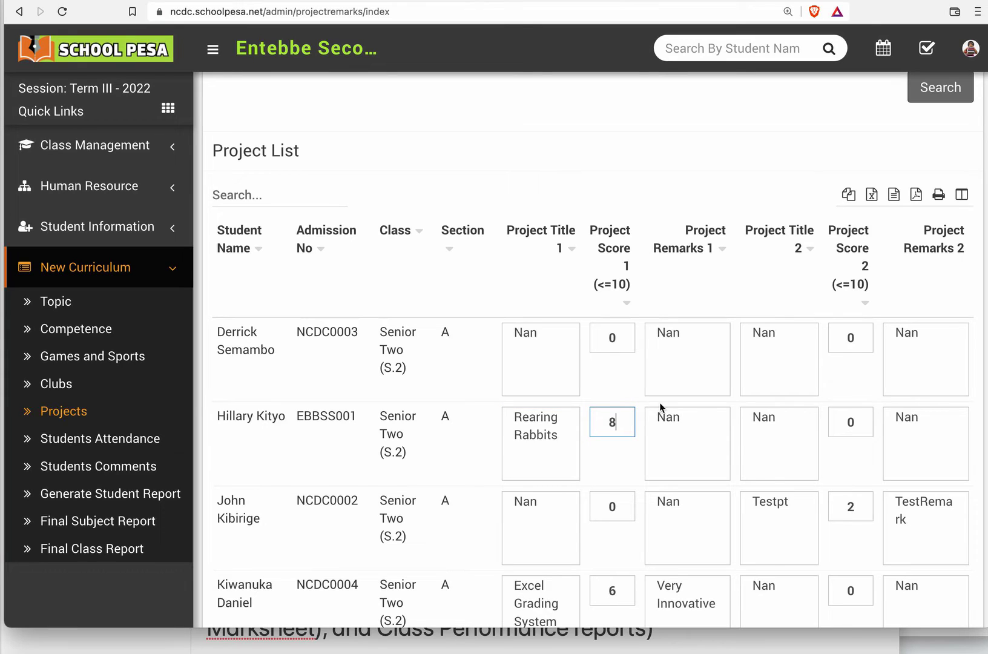
Step: Set the second listed student's Project Remarks 1 to "Good"
{"action": "double_click", "coordinate": [674, 419]}
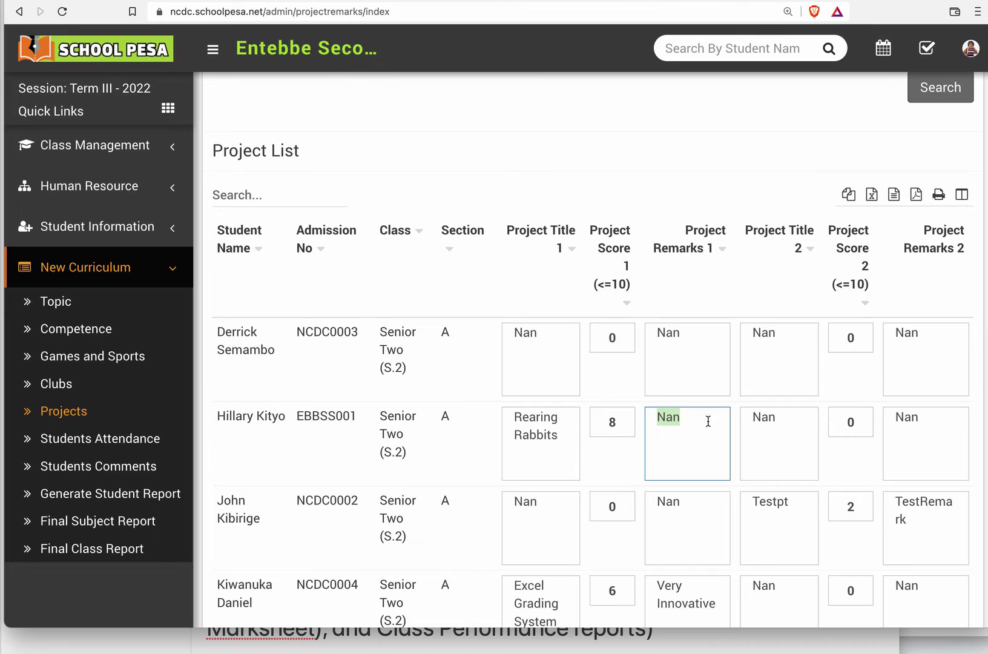
{"action": "type", "text": "Good at rea"}
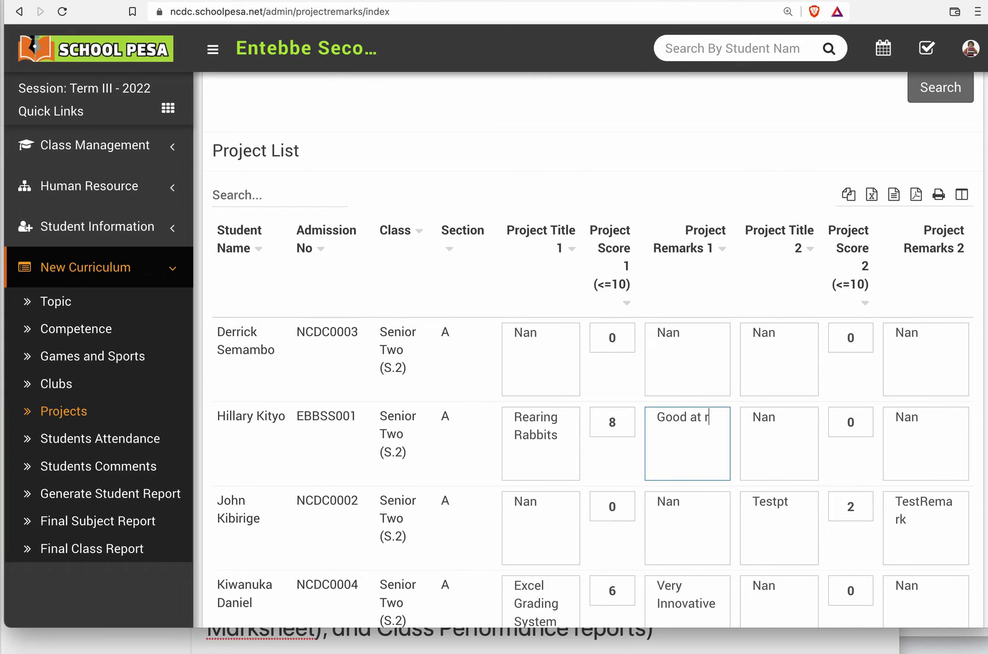
{"action": "key", "text": "BackSpace"}
{"action": "key", "text": "BackSpace"}
{"action": "key", "text": "BackSpace"}
{"action": "key", "text": "BackSpace"}
{"action": "key", "text": "BackSpace"}
{"action": "key", "text": "BackSpace"}
Step: Set the second listed student's Project Title 2 to "Bee Keeping" and Project Score 2 to 7
{"action": "double_click", "coordinate": [759, 421]}
{"action": "type", "text": "Bee "}
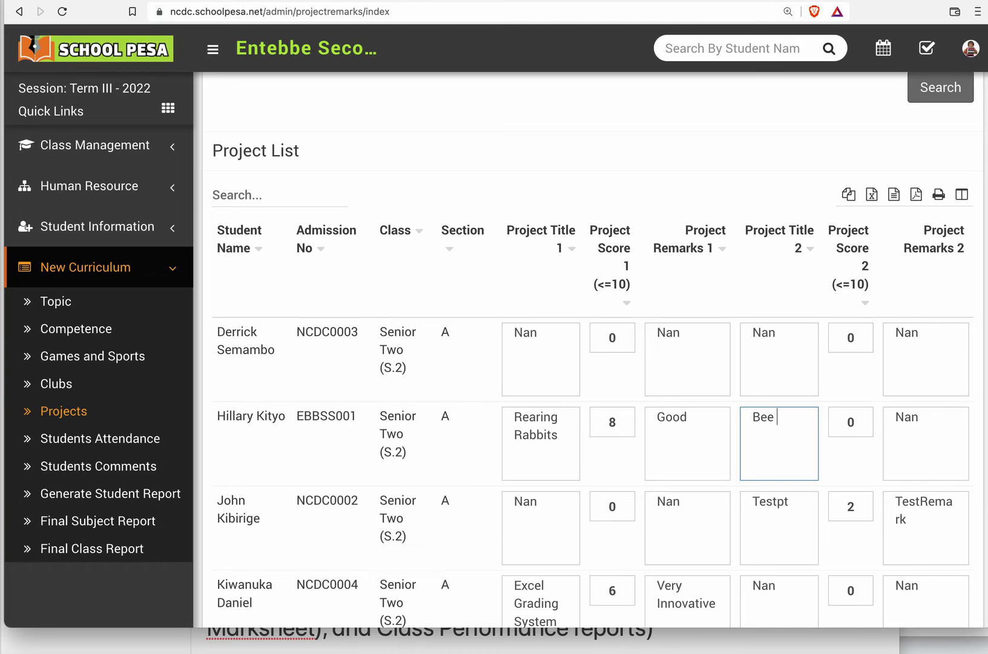
{"action": "type", "text": "Keepo"}
{"action": "key", "text": "BackSpace"}
{"action": "type", "text": "ing"}
{"action": "left_click", "coordinate": [848, 422]}
{"action": "key", "text": "BackSpace"}
{"action": "type", "text": "7"}
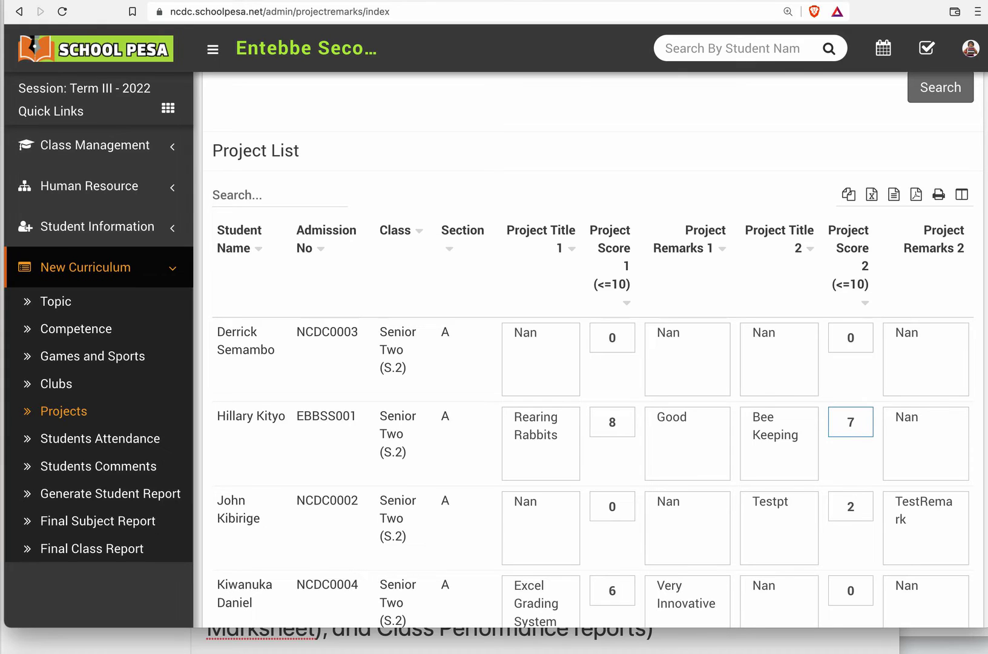
Step: Set the second listed student's Project Remarks 2 to "Harvest Honey well"
{"action": "double_click", "coordinate": [905, 422]}
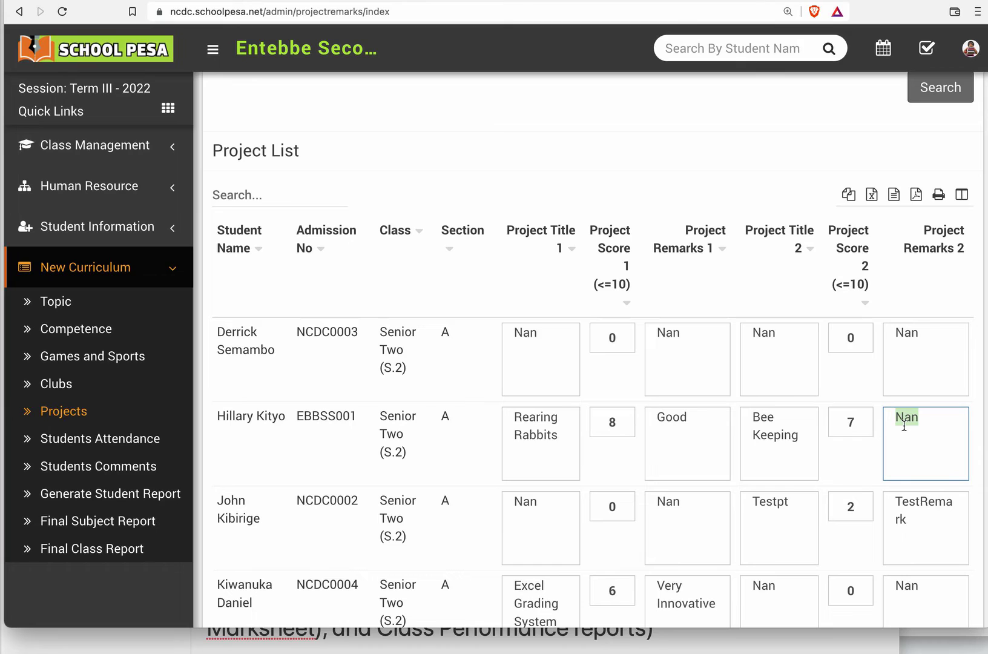
{"action": "type", "text": "Harvet"}
{"action": "key", "text": "BackSpace"}
{"action": "type", "text": "st Ho"}
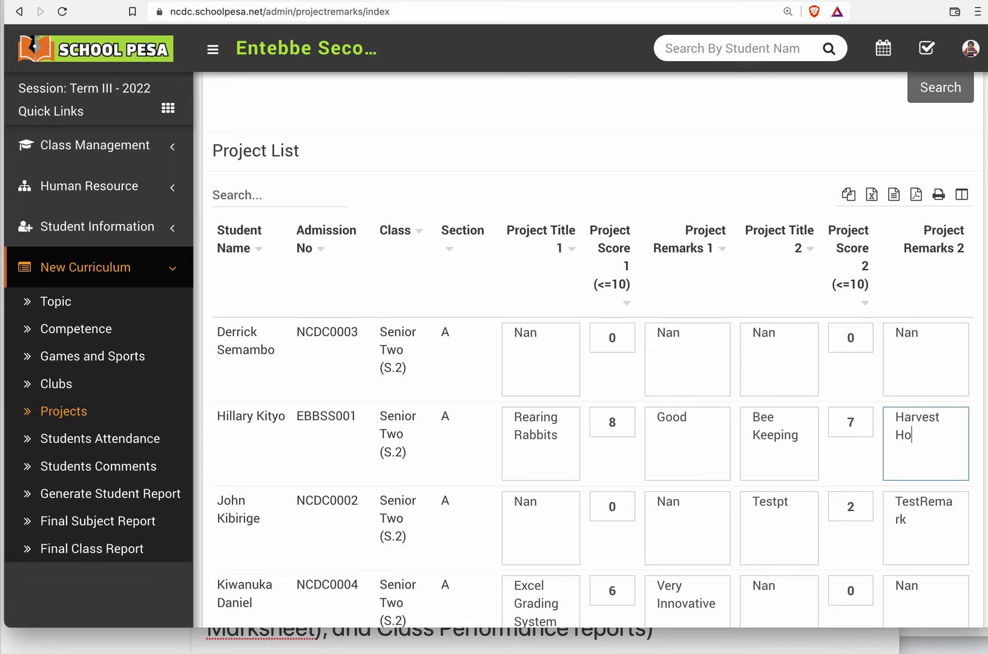
{"action": "type", "text": "ney well"}
Step: Review the second listed student's project titles, score and remarks, and save the project list
{"action": "left_click_drag", "start_coordinate": [561, 436], "coordinate": [510, 423]}
{"action": "left_click_drag", "start_coordinate": [807, 437], "coordinate": [752, 417]}
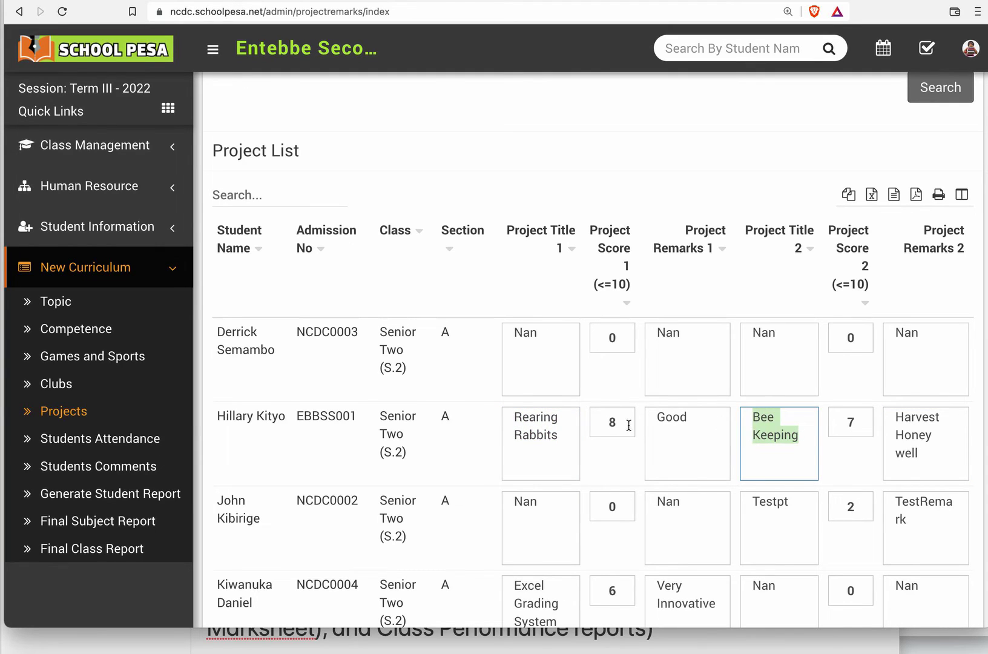
{"action": "left_click_drag", "start_coordinate": [629, 423], "coordinate": [609, 424]}
{"action": "left_click_drag", "start_coordinate": [678, 419], "coordinate": [657, 416]}
{"action": "left_click_drag", "start_coordinate": [918, 455], "coordinate": [891, 418]}
{"action": "scroll", "coordinate": [779, 422], "scroll_direction": "down", "scroll_amount": 5}
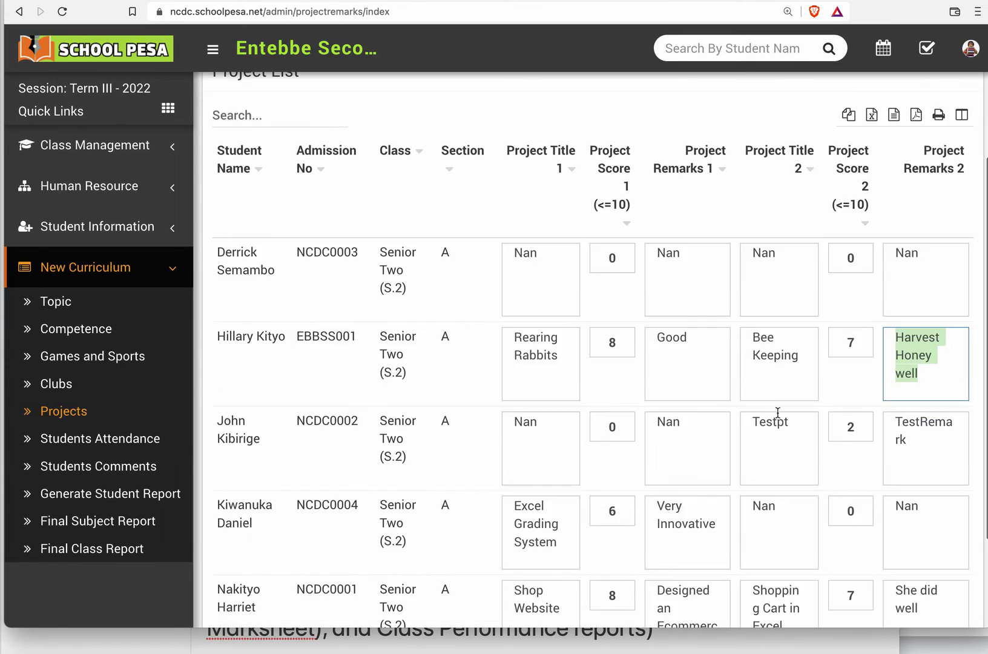
{"action": "left_click", "coordinate": [939, 560]}
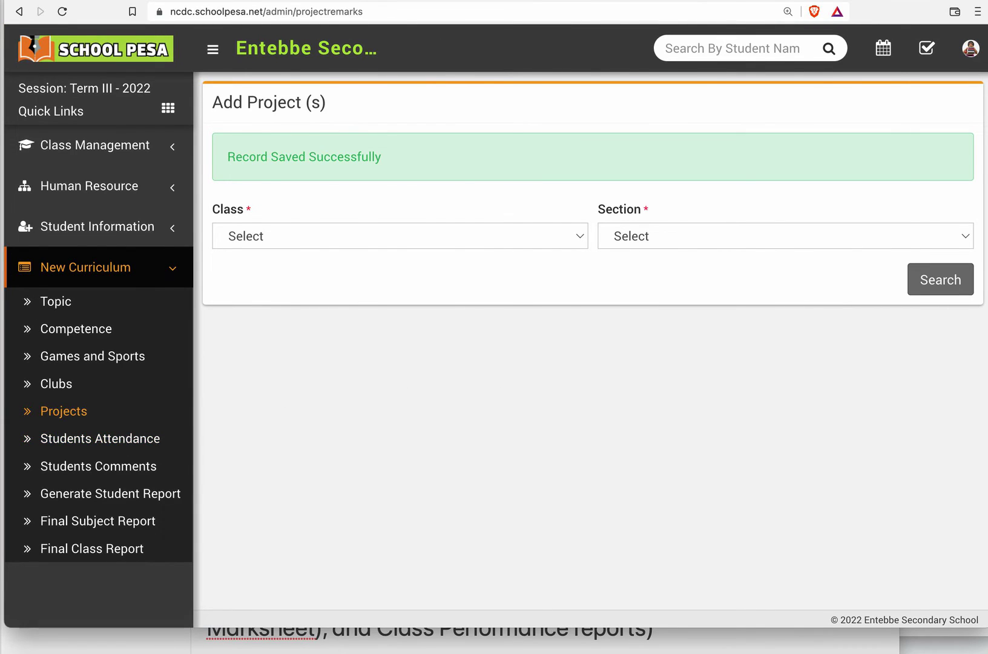
Step: Switch to the notes window to check the topics under item 14 of the tutorial series, and return to the School Pesa page
{"action": "left_click", "coordinate": [1, 298]}
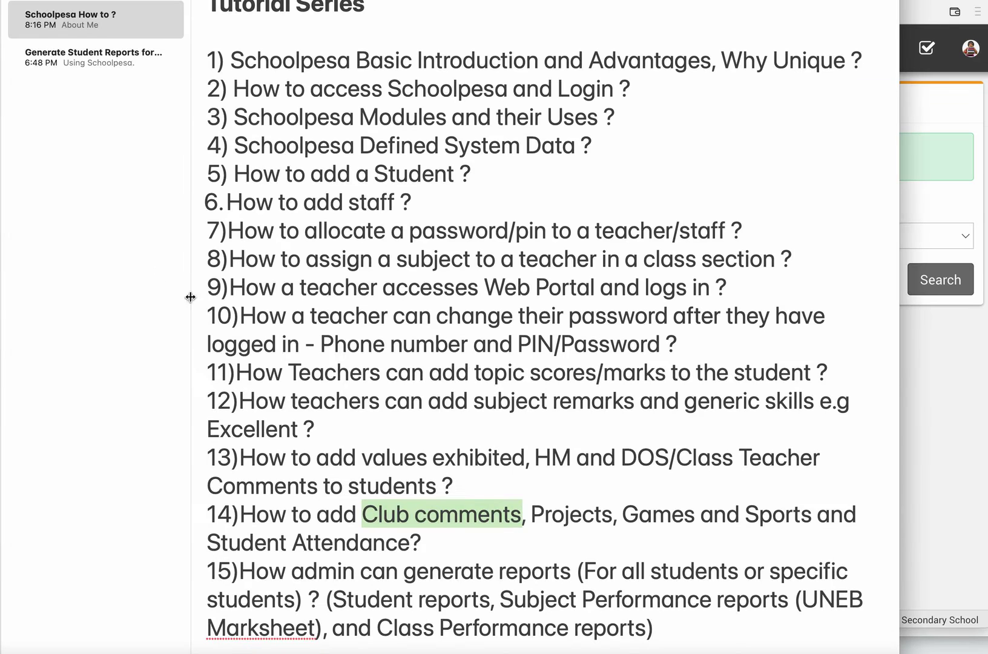
{"action": "double_click", "coordinate": [552, 516]}
{"action": "left_click", "coordinate": [651, 516]}
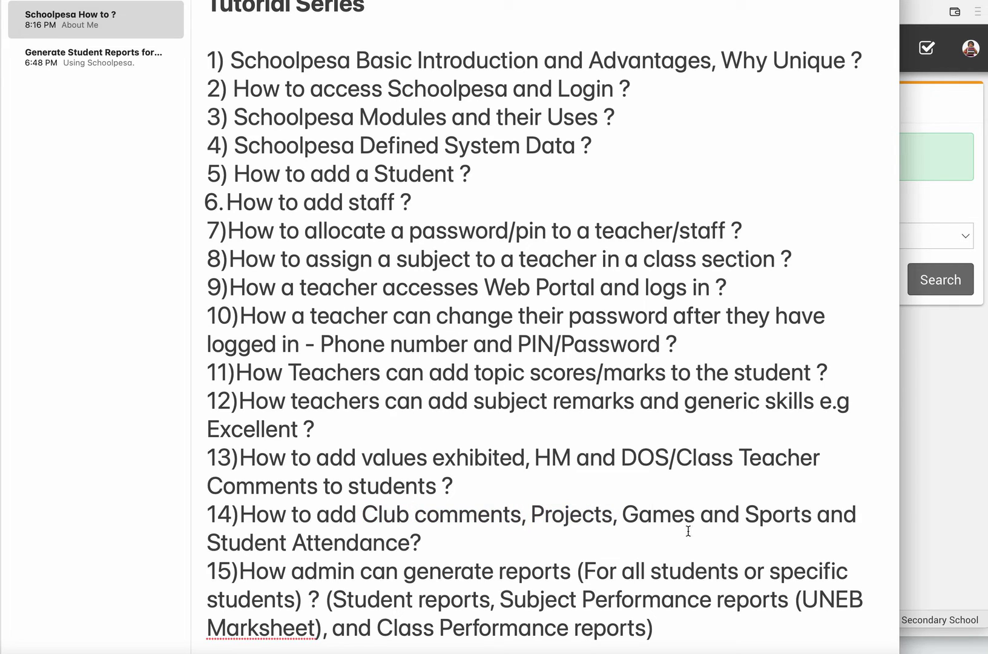
{"action": "left_click_drag", "start_coordinate": [412, 545], "coordinate": [207, 536]}
{"action": "left_click", "coordinate": [909, 366]}
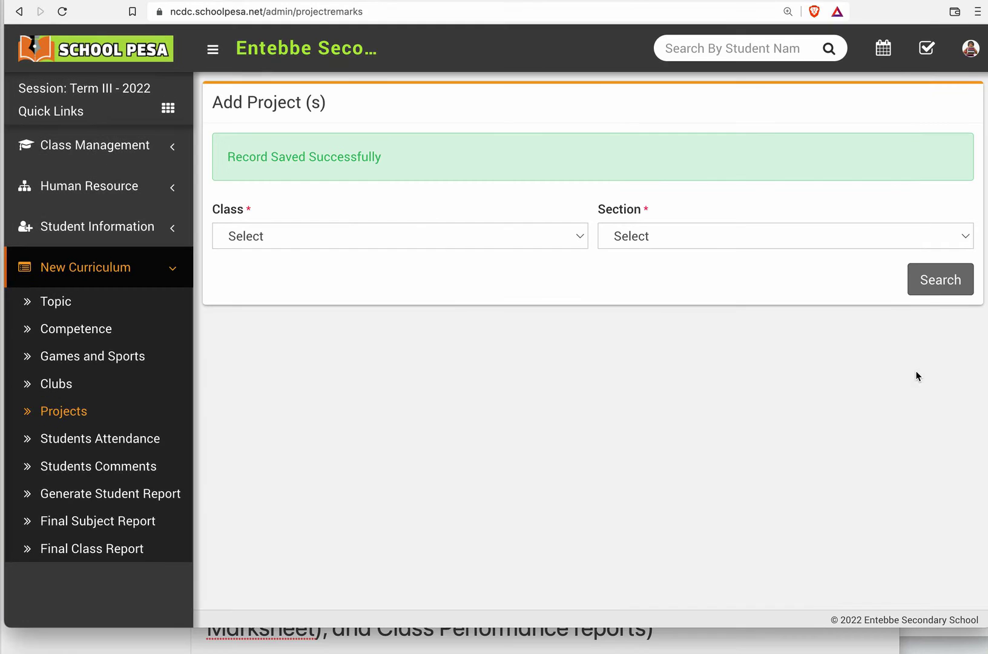
Step: Open the student attendance list for class Senior Two (S.2), section A
{"action": "left_click", "coordinate": [157, 442]}
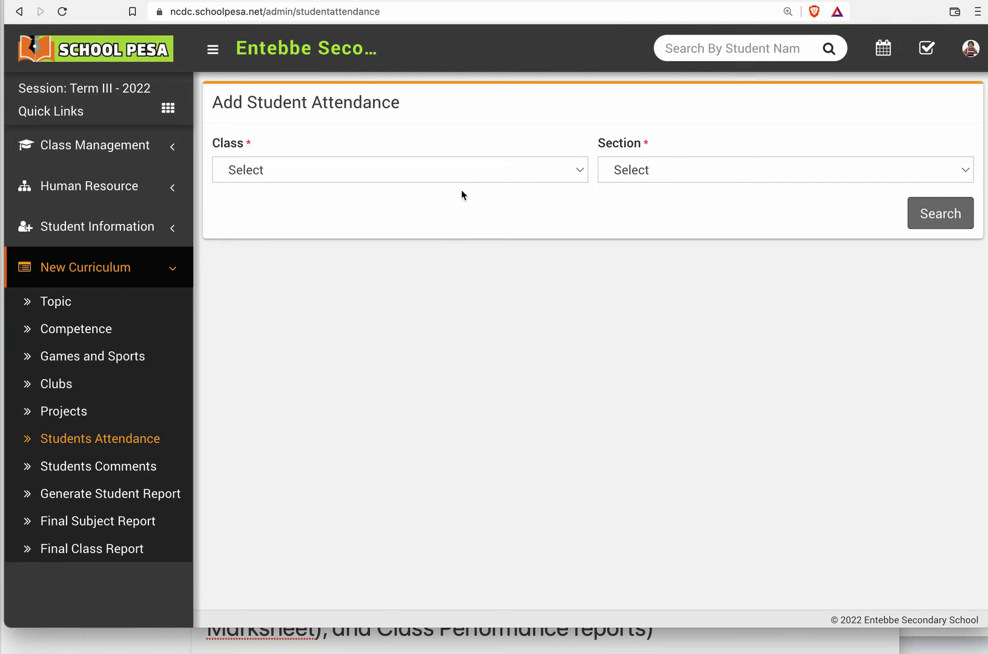
{"action": "left_click", "coordinate": [464, 180]}
{"action": "left_click", "coordinate": [455, 210]}
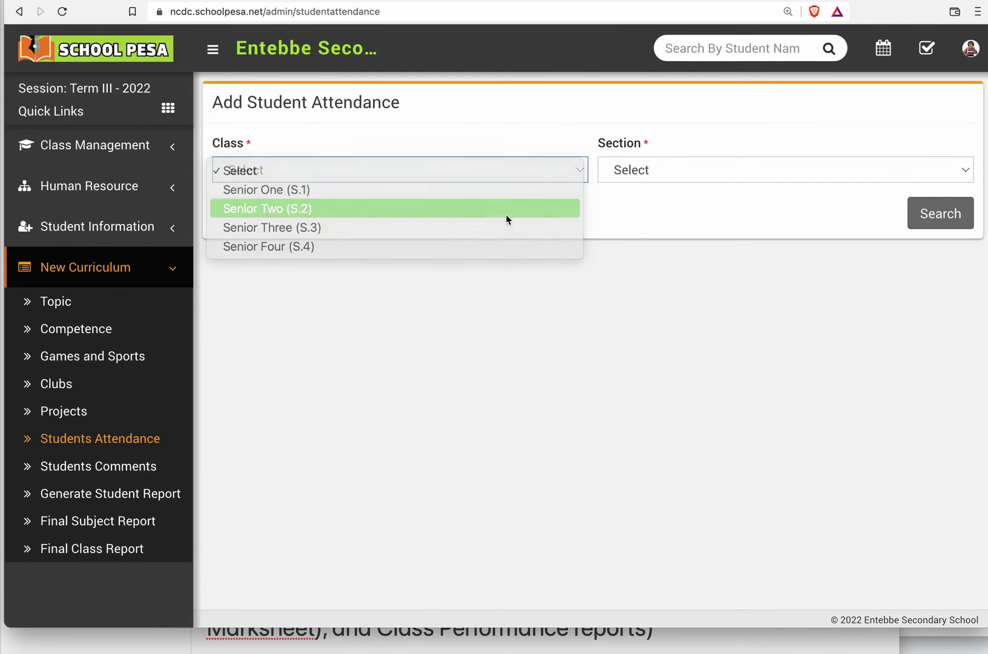
{"action": "left_click", "coordinate": [653, 169]}
{"action": "left_click", "coordinate": [646, 188]}
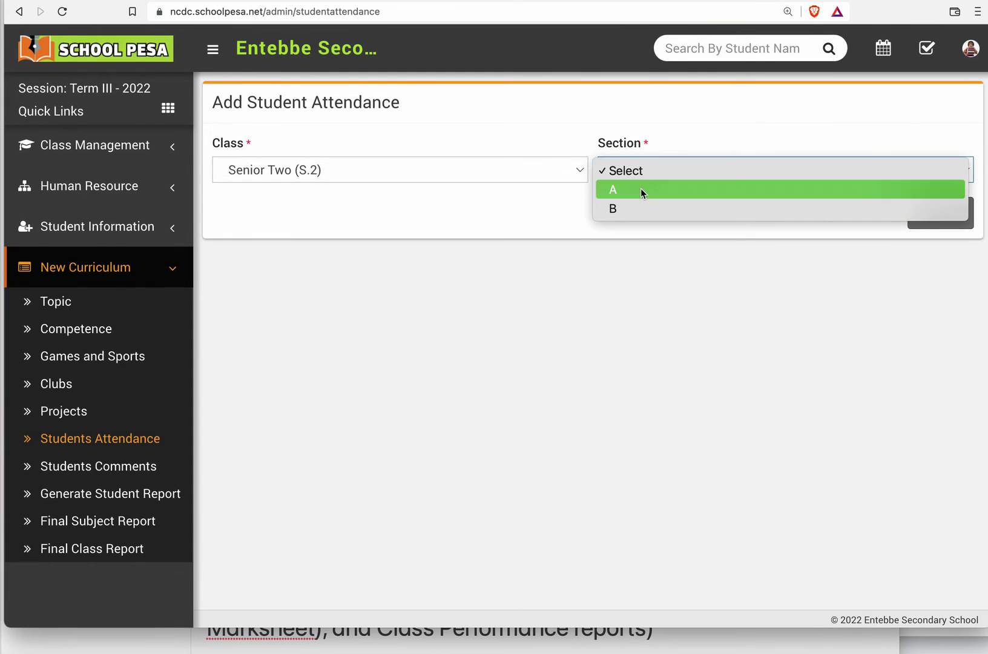
{"action": "left_click", "coordinate": [919, 216]}
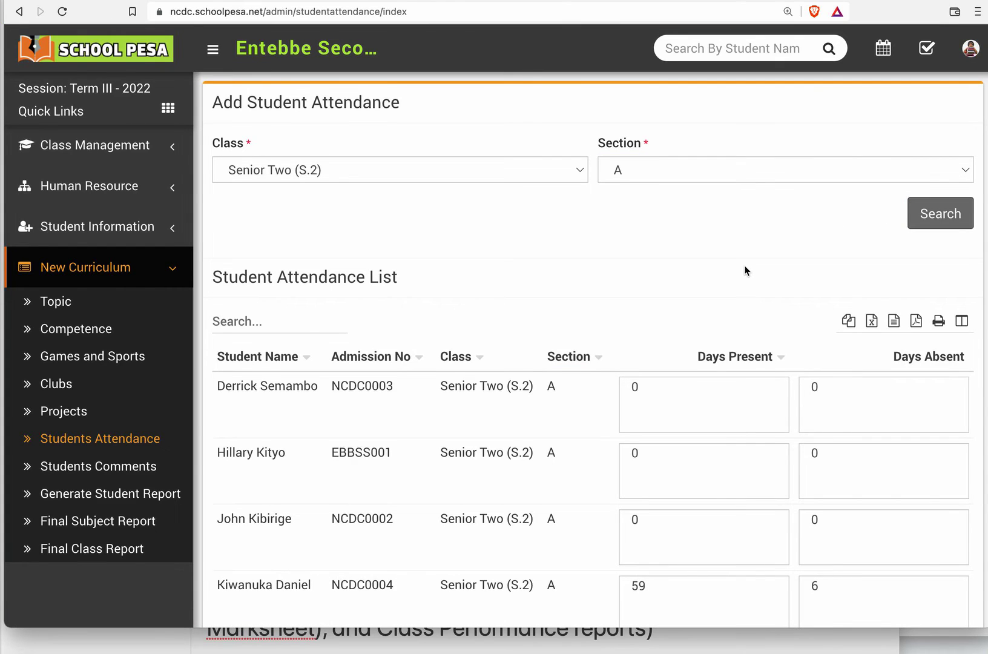
Step: Set the second listed student's Days Present to 81 and Days Absent to 9
{"action": "scroll", "coordinate": [746, 270], "scroll_direction": "down", "scroll_amount": 1}
{"action": "left_click", "coordinate": [696, 430]}
{"action": "key", "text": "BackSpace"}
{"action": "type", "text": "7"}
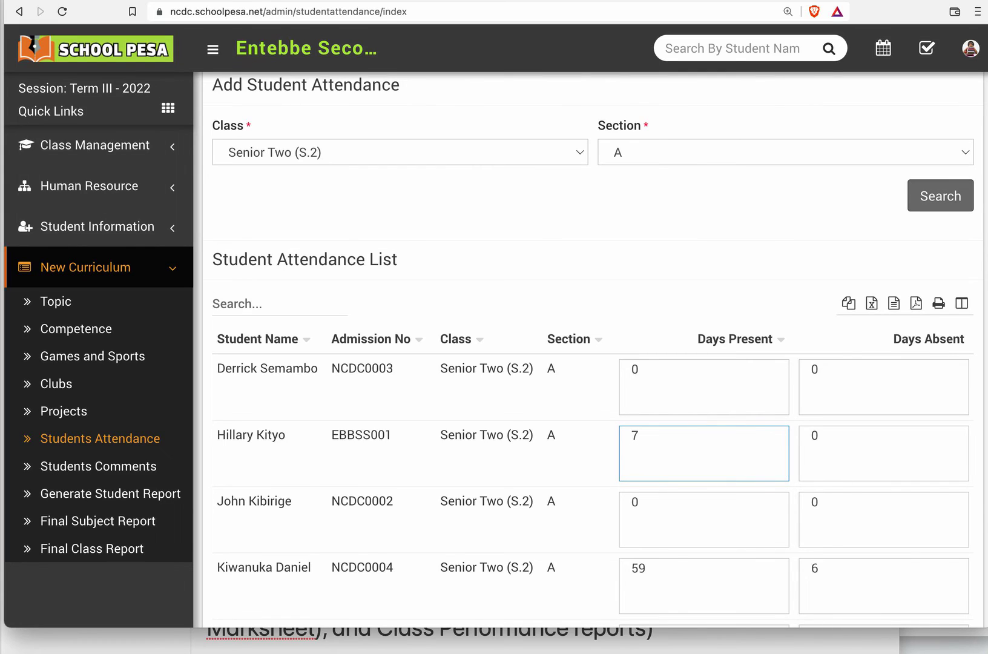
{"action": "type", "text": "1"}
{"action": "key", "text": "BackSpace"}
{"action": "key", "text": "BackSpace"}
{"action": "type", "text": "81"}
{"action": "left_click", "coordinate": [833, 435]}
{"action": "key", "text": "BackSpace"}
{"action": "type", "text": "9"}
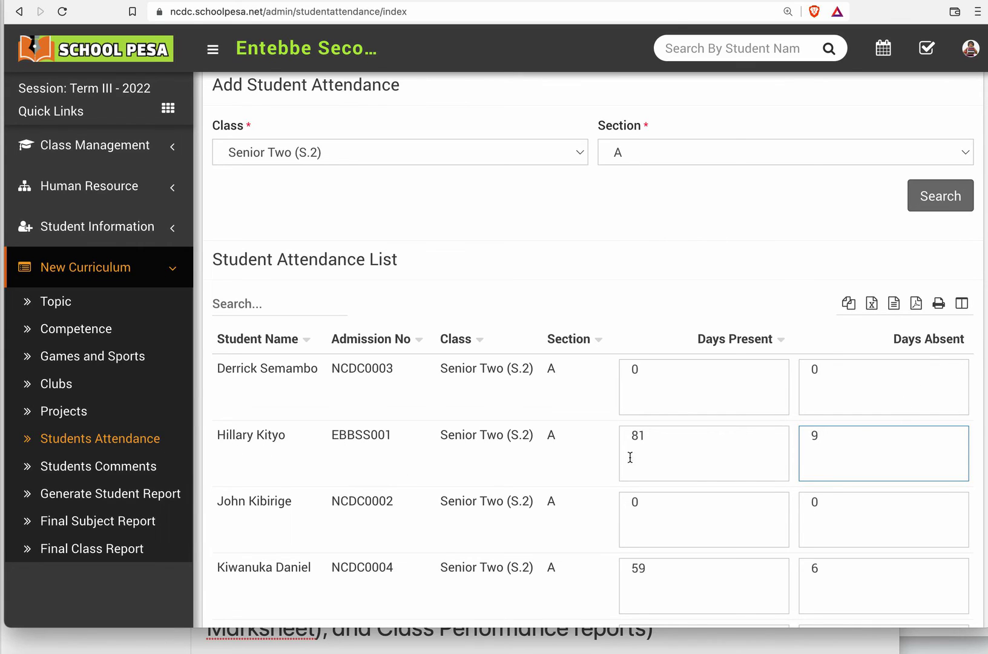
Step: Review the second listed student's days present and absent, and save the attendance list
{"action": "left_click_drag", "start_coordinate": [649, 431], "coordinate": [621, 431]}
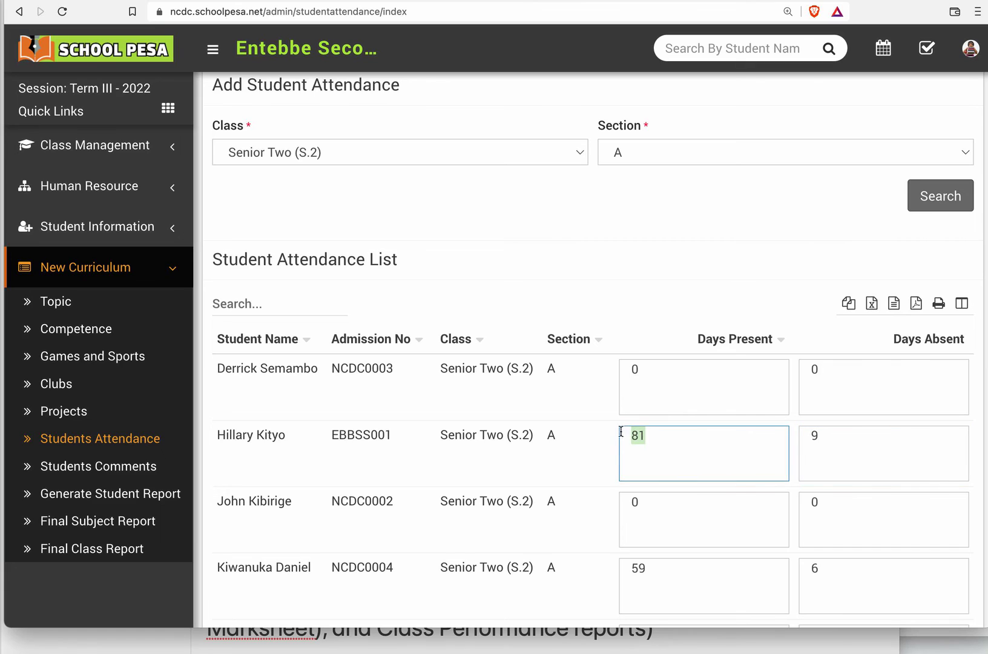
{"action": "mouse_move", "coordinate": [112, 95]}
{"action": "left_click_drag", "start_coordinate": [823, 438], "coordinate": [808, 437]}
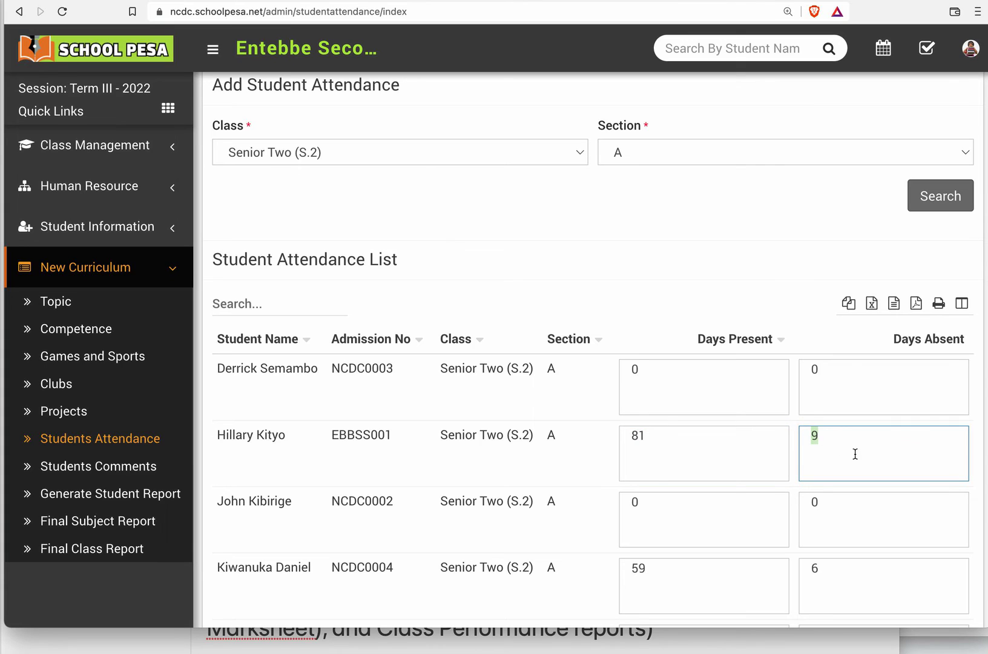
{"action": "scroll", "coordinate": [854, 440], "scroll_direction": "down", "scroll_amount": 2}
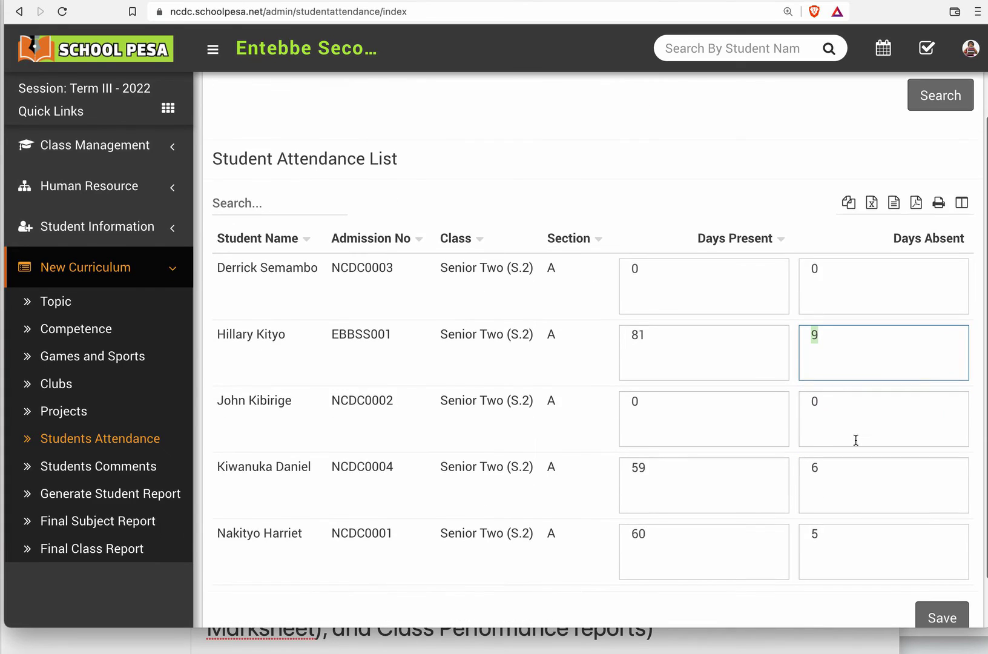
{"action": "left_click", "coordinate": [942, 608]}
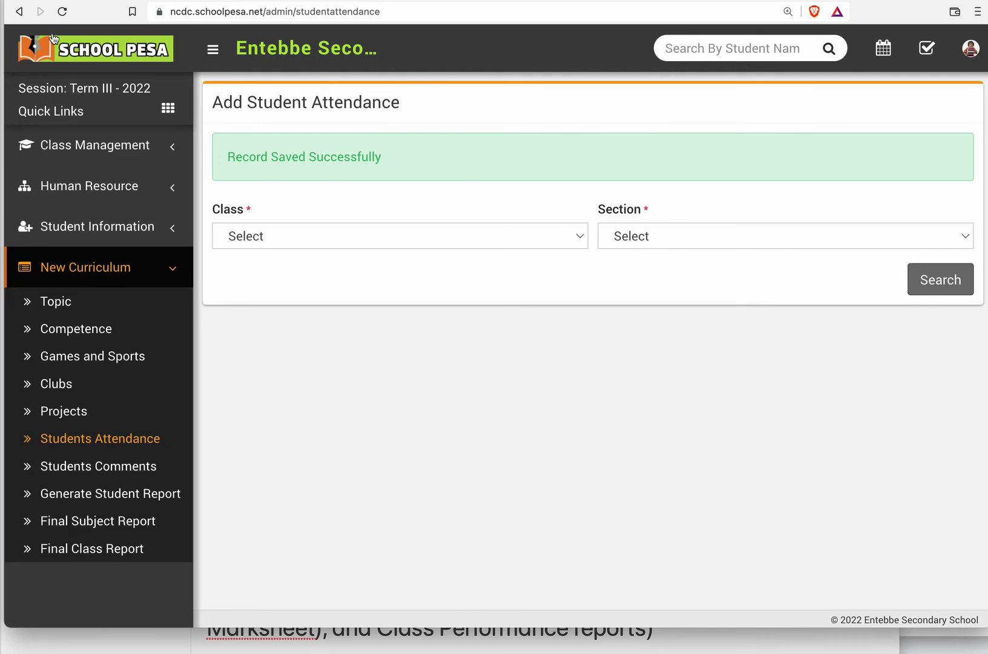
Step: Switch to the notes window and highlight item 15 of the tutorial series, about how admin can generate reports
{"action": "key", "text": "super+Tab"}
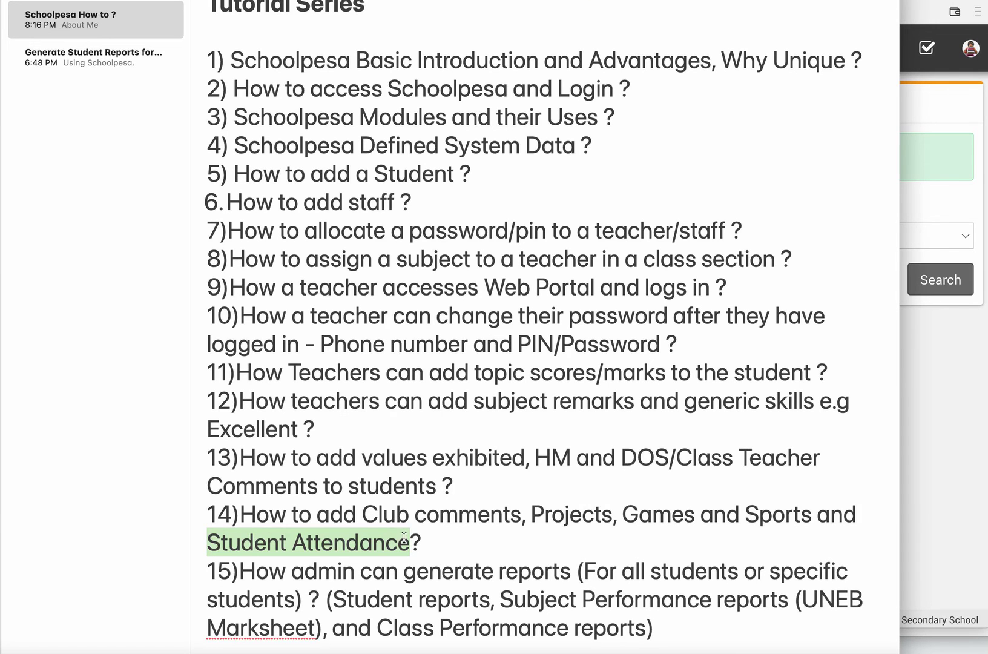
{"action": "left_click", "coordinate": [938, 462]}
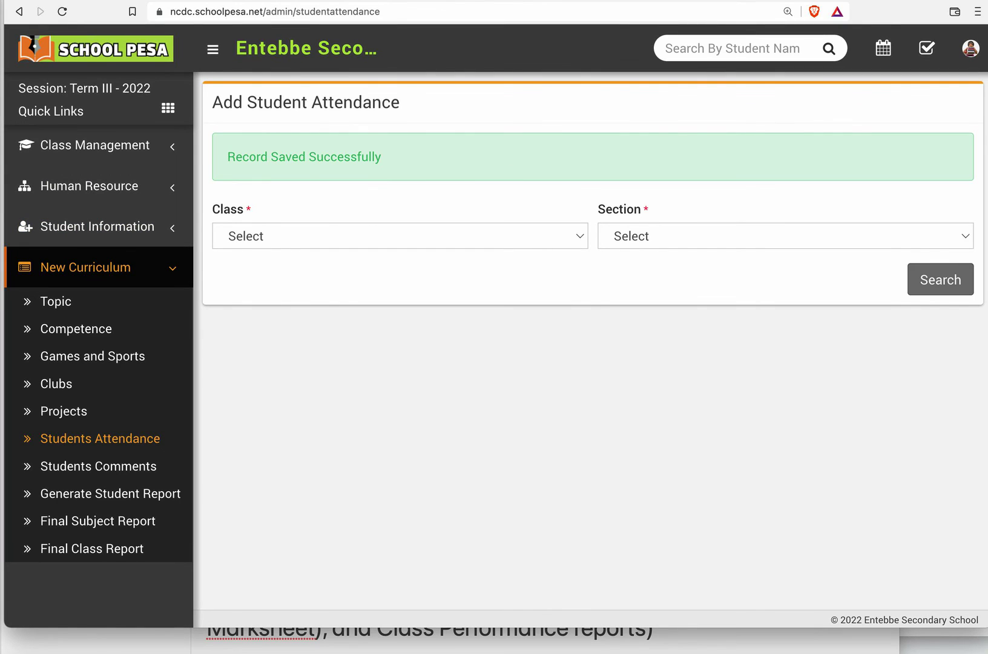
{"action": "key", "text": "super+Tab"}
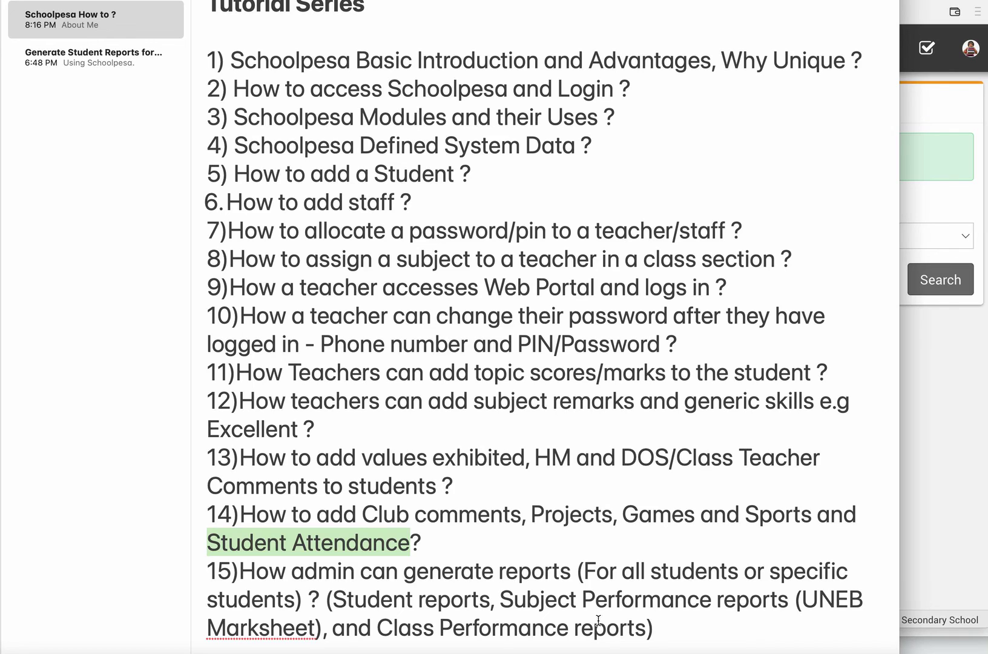
{"action": "left_click_drag", "start_coordinate": [665, 636], "coordinate": [247, 580]}
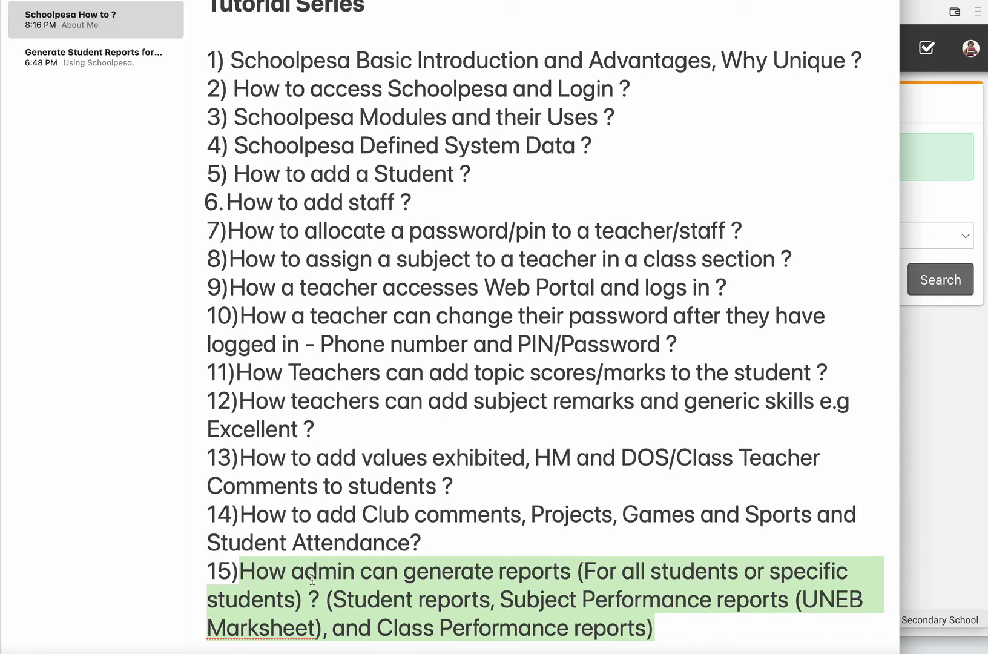